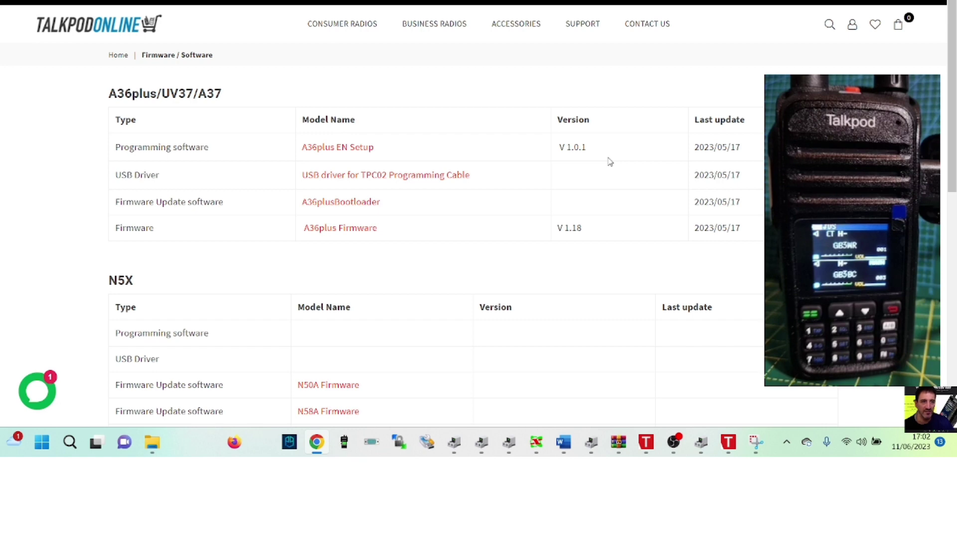
Check the Ports list in Device Manager for the radio's COM port
scroll(598, 159, "down", 2)
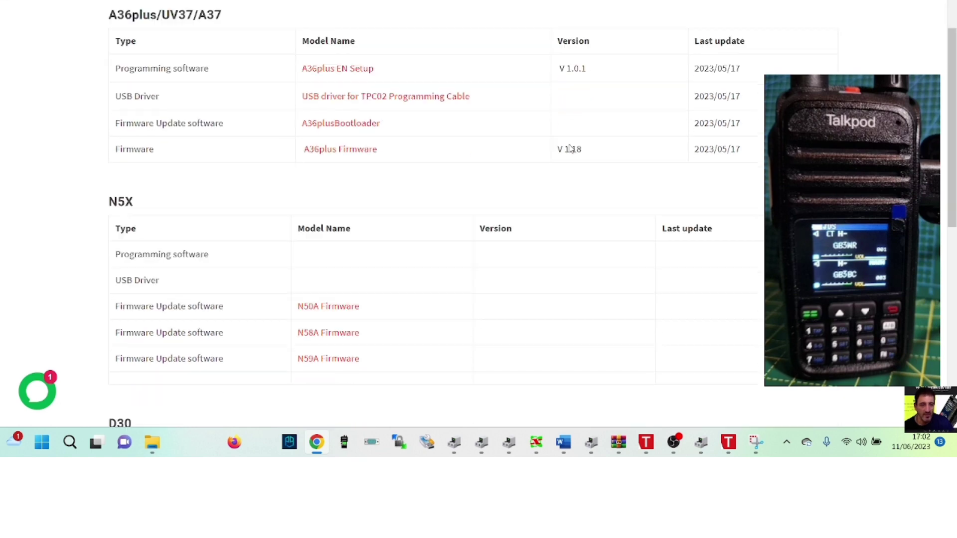
scroll(564, 158, "down", 3)
scroll(566, 160, "up", 5)
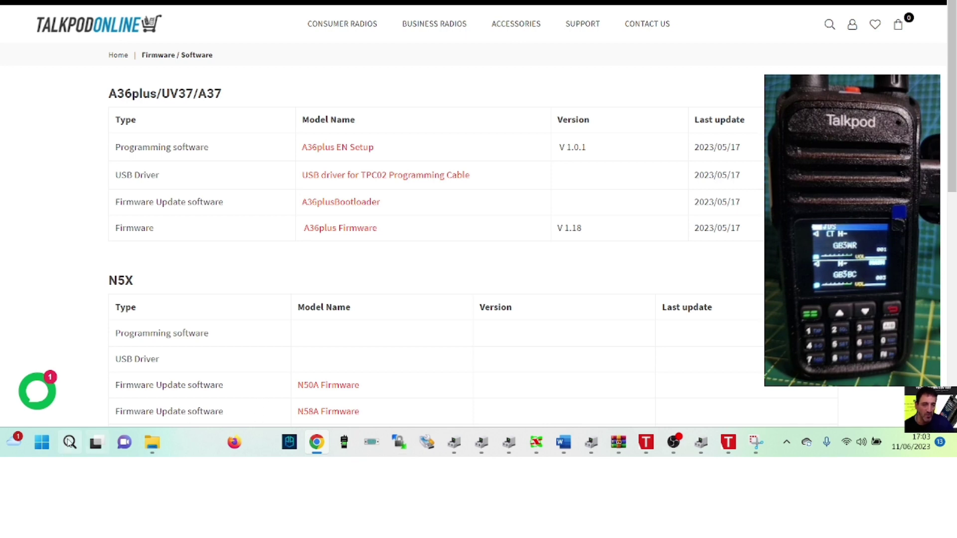
right_click(42, 442)
left_click(38, 168)
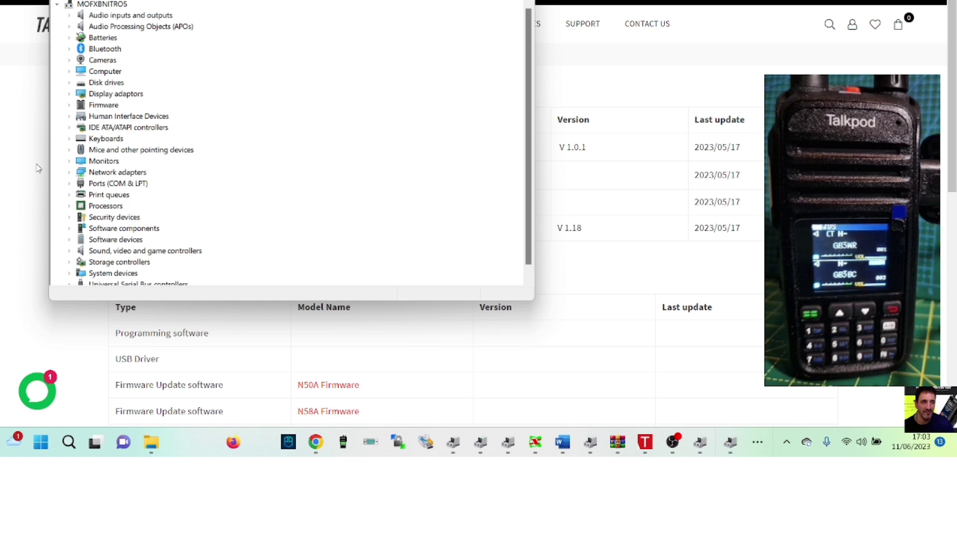
double_click(127, 185)
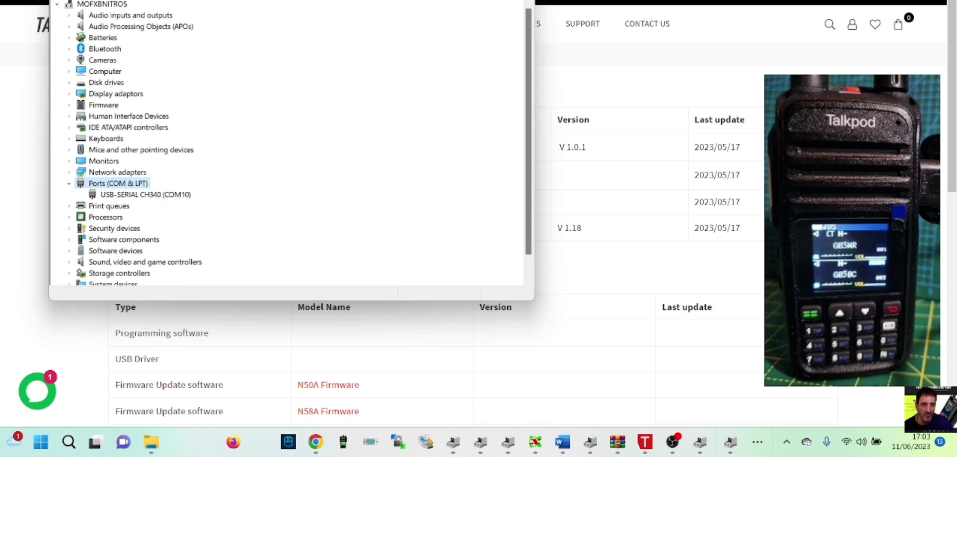
left_click(730, 442)
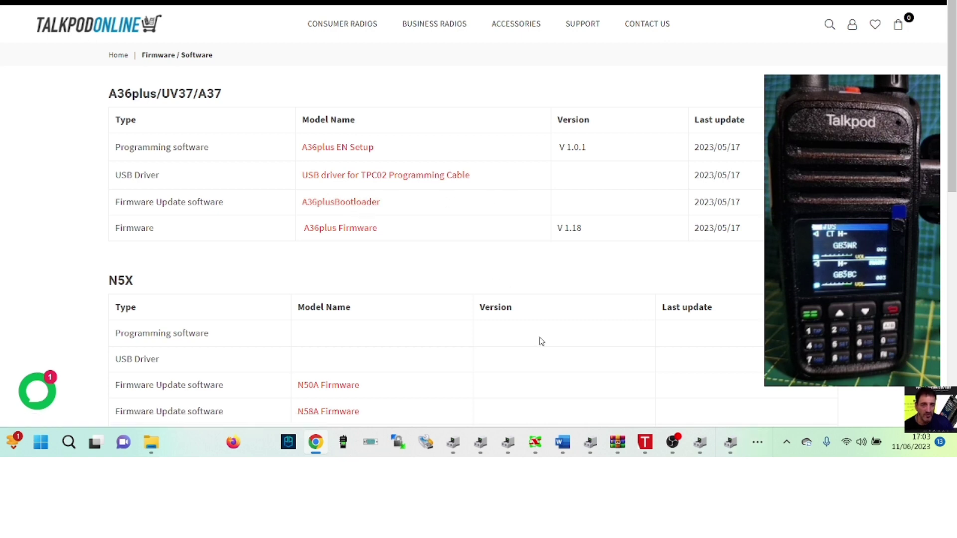
Download the A36plusBootloader zip and run TalkpodBootloader from it, past the unrecognised-app warning
left_click(648, 446)
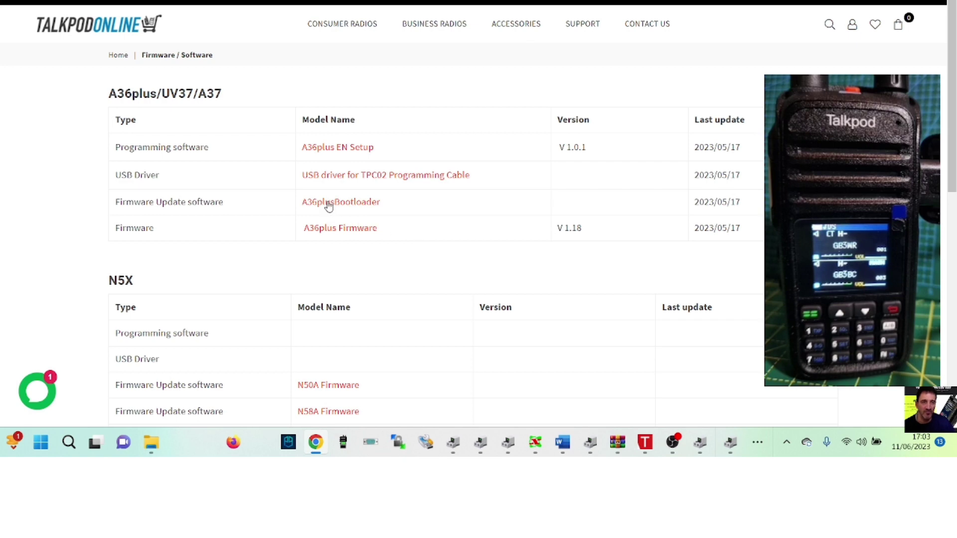
left_click(328, 202)
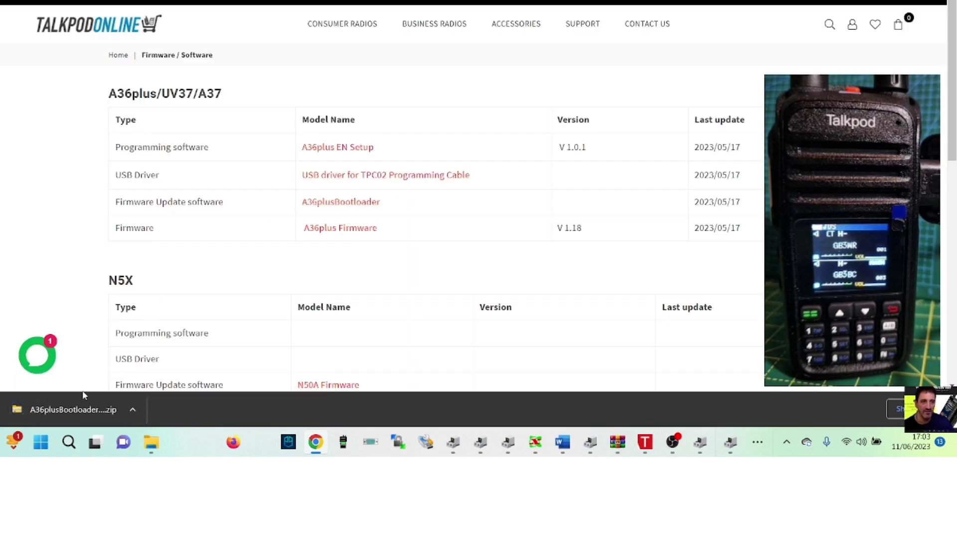
left_click(78, 401)
left_click(369, 64)
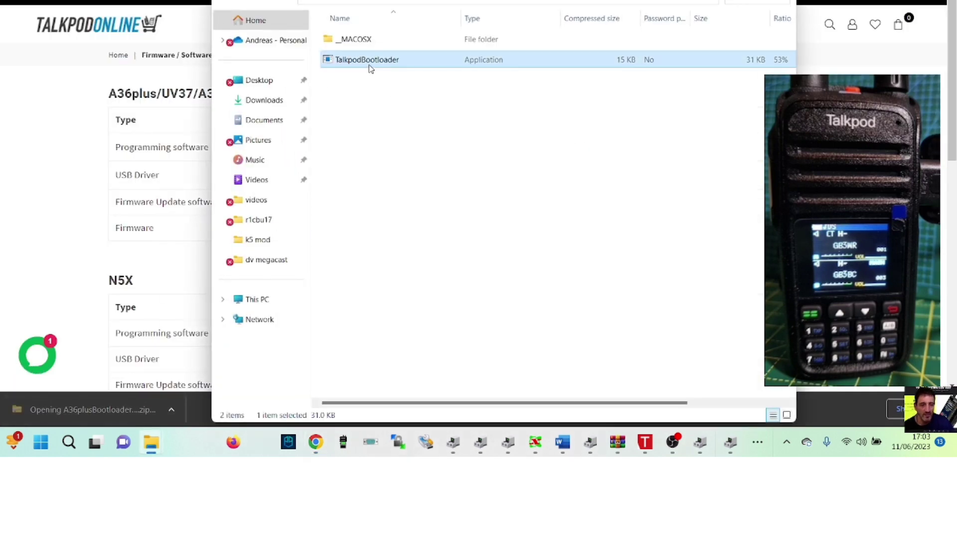
double_click(370, 66)
left_click(496, 205)
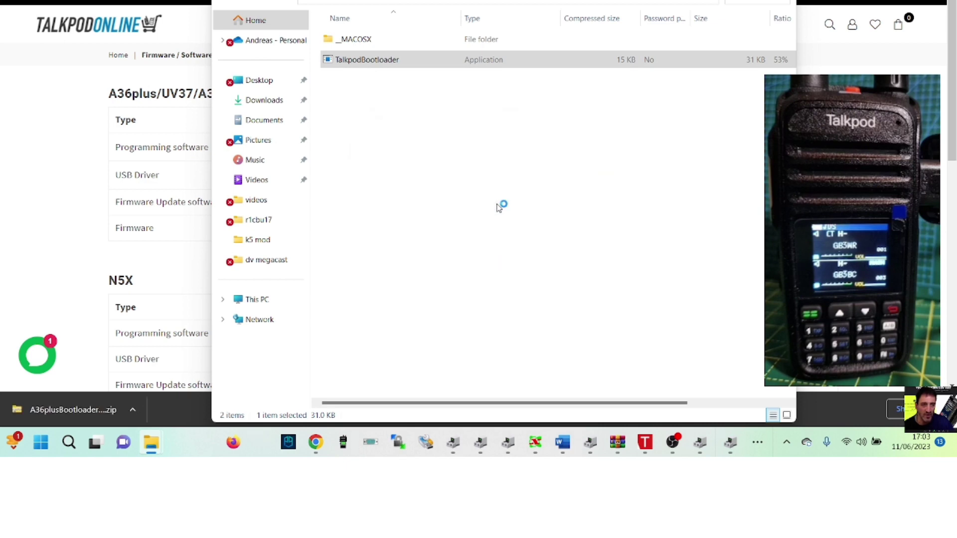
left_click(339, 90)
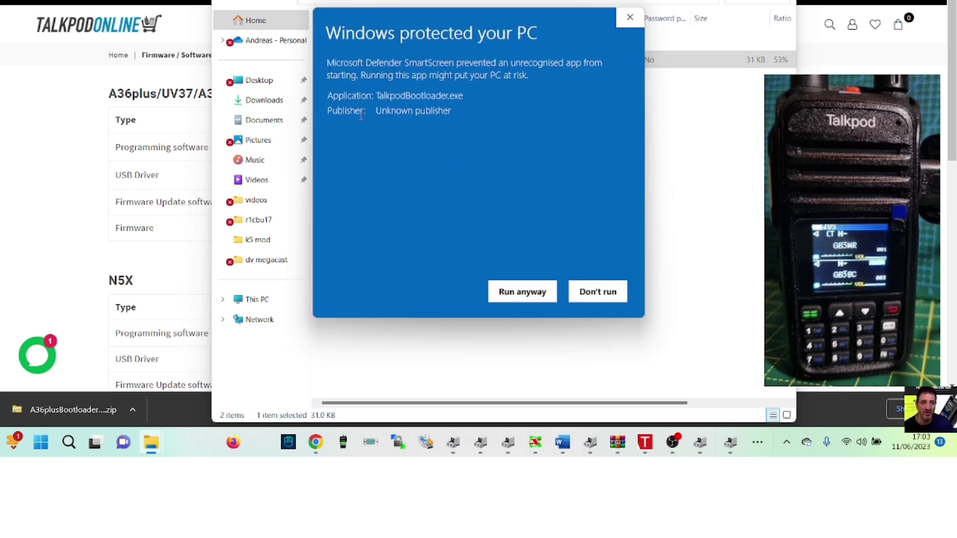
left_click(525, 294)
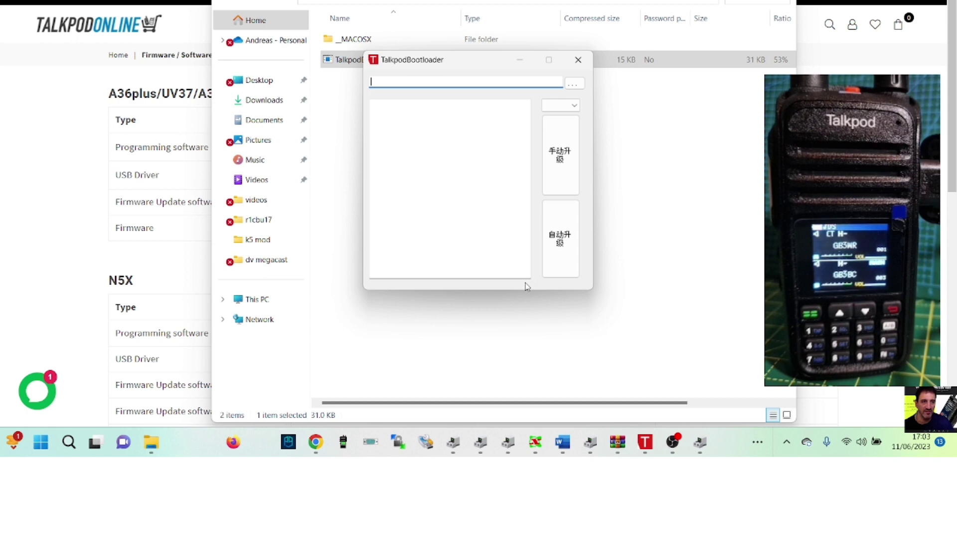
Place the TalkpodBootloader window beside the guide page and select COM10 as its port
left_click_drag(460, 60, 672, 87)
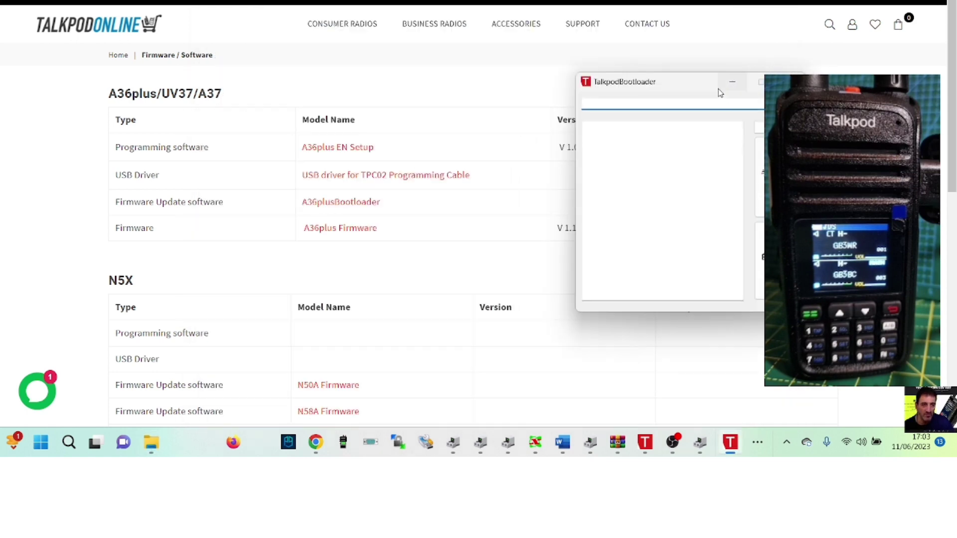
left_click_drag(696, 85, 146, 87)
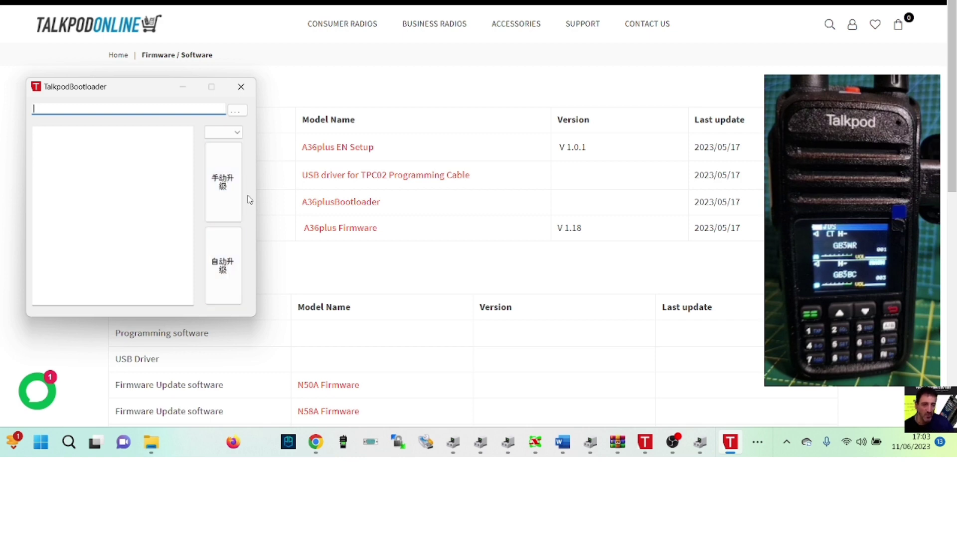
left_click(236, 133)
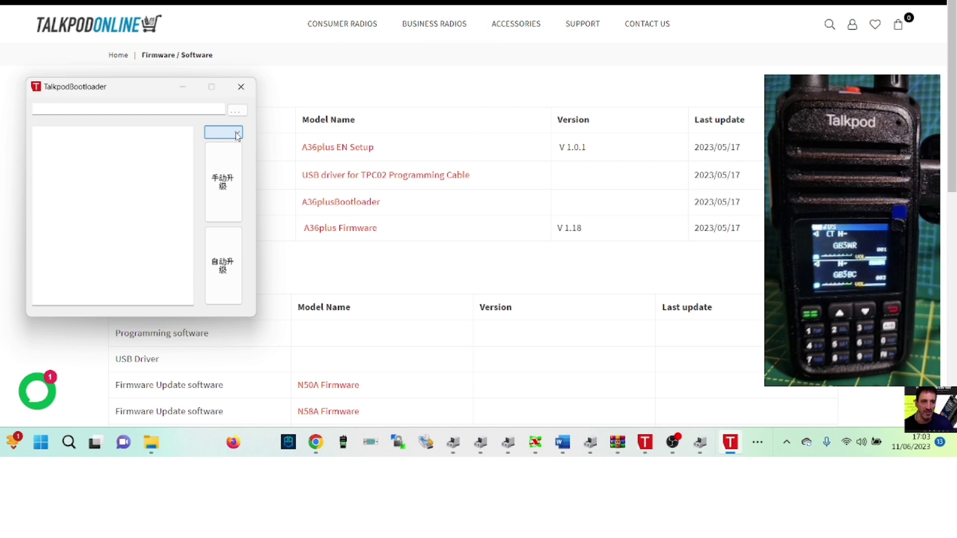
left_click(237, 137)
left_click(238, 138)
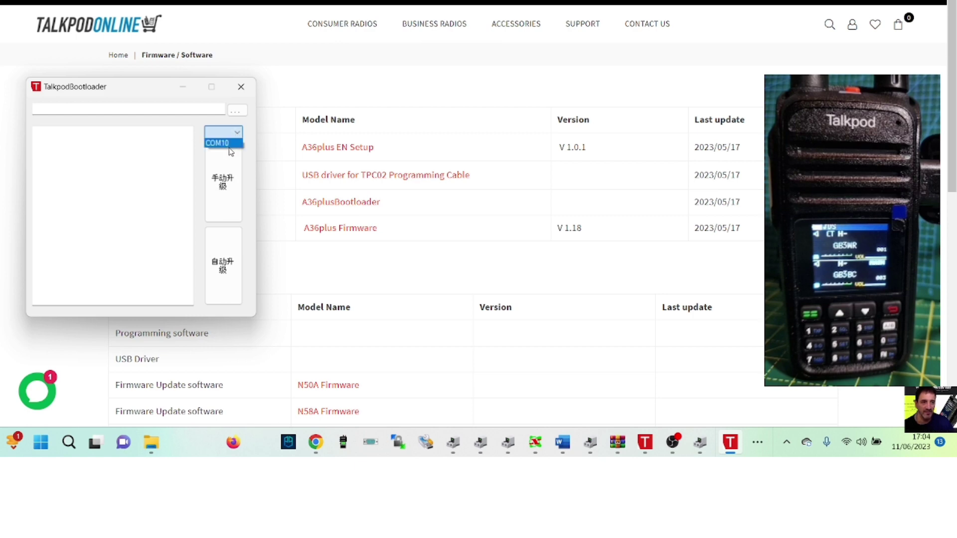
left_click(230, 148)
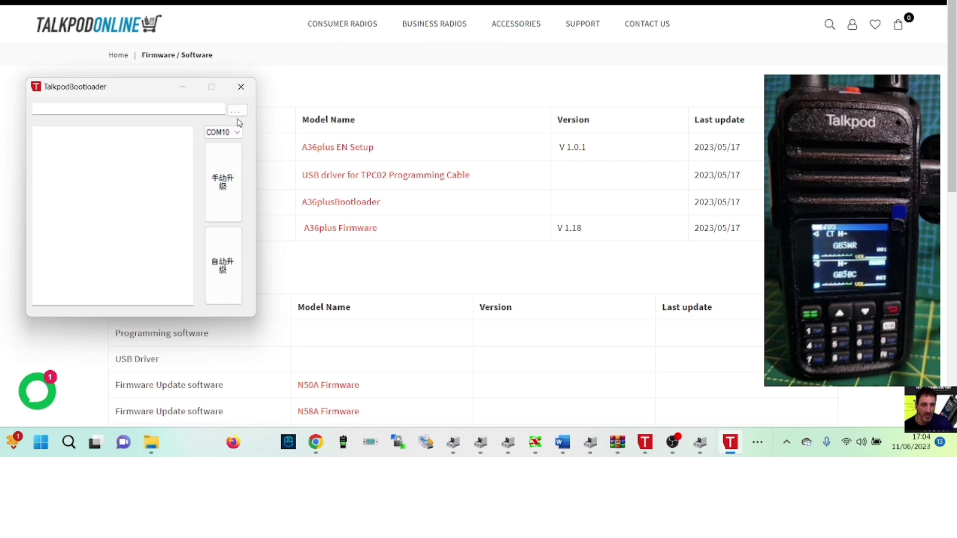
left_click_drag(151, 89, 170, 88)
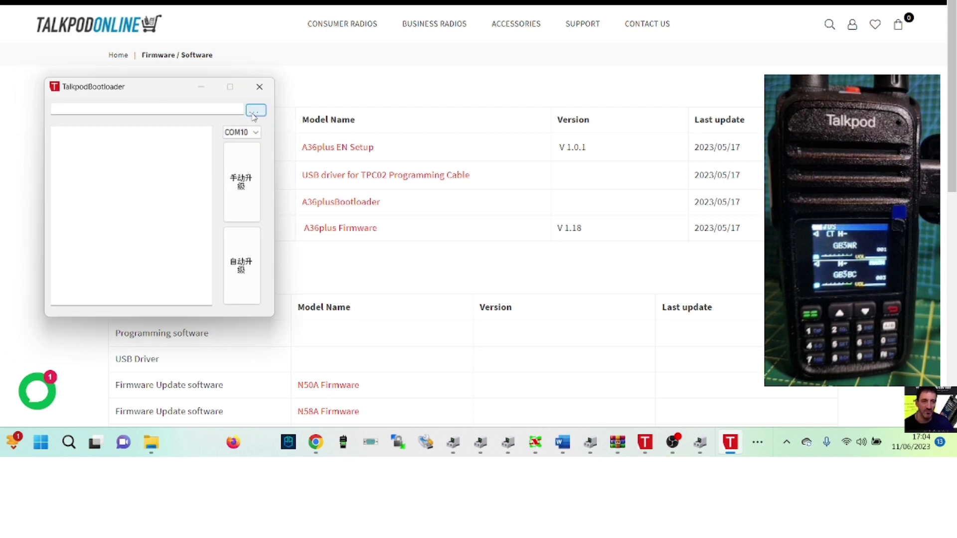
left_click_drag(173, 95, 141, 99)
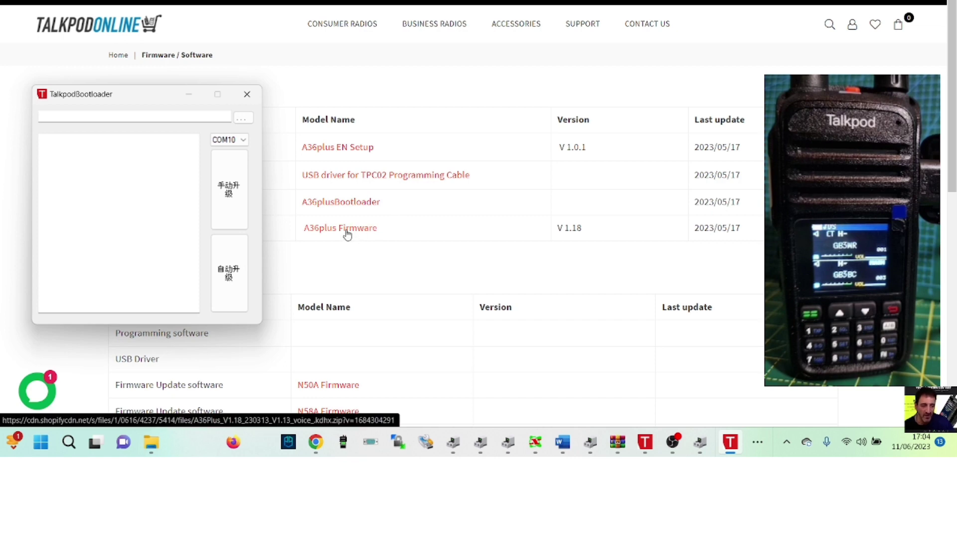
left_click_drag(121, 94, 178, 98)
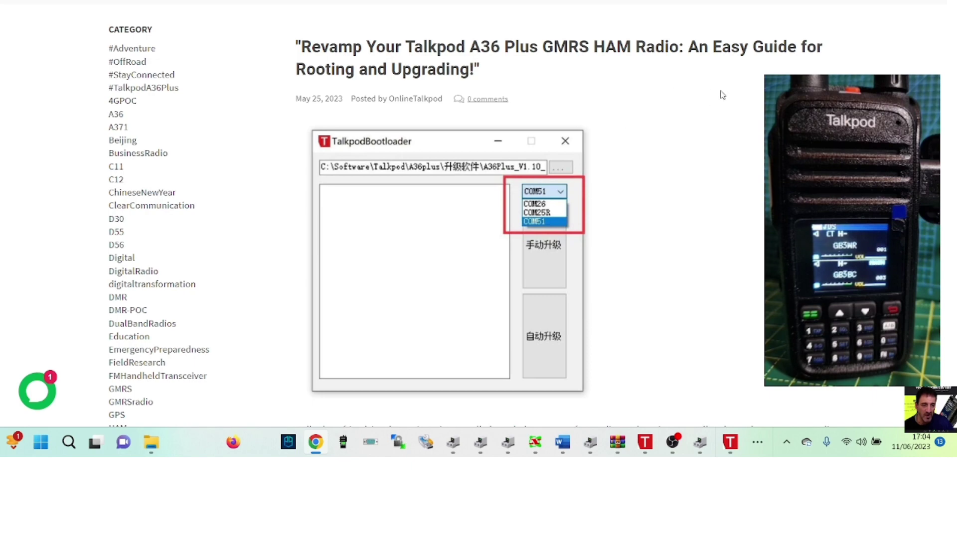
Scroll through the Talkpod A36 Plus upgrade guide's bootloader and voice-pack steps
scroll(722, 95, "down", 7)
scroll(756, 117, "up", 8)
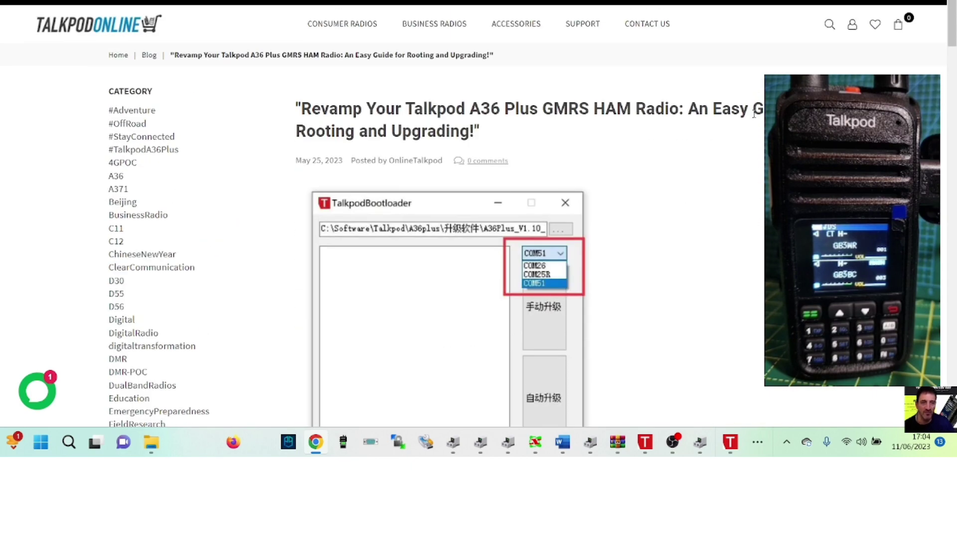
scroll(756, 117, "down", 5)
scroll(756, 117, "up", 4)
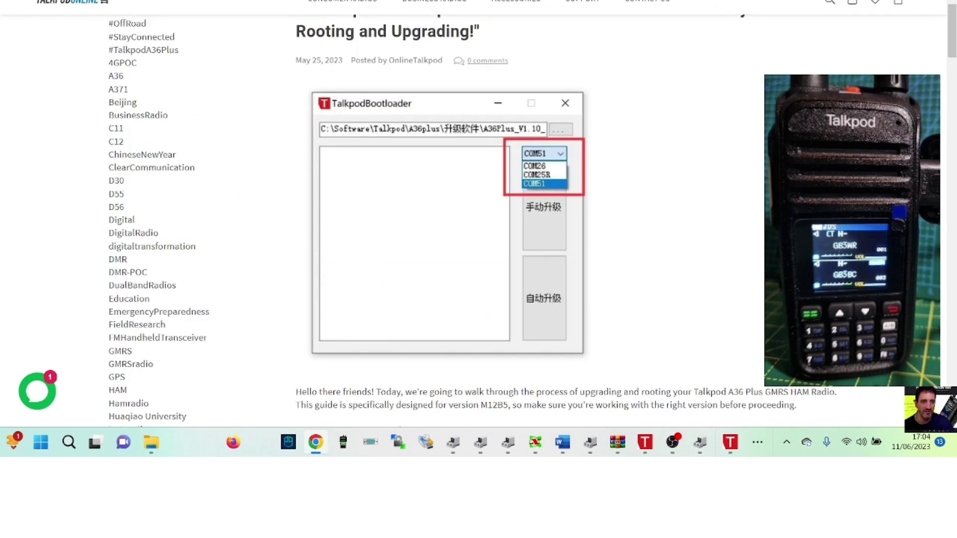
scroll(756, 117, "down", 3)
scroll(756, 116, "down", 3)
scroll(757, 116, "down", 2)
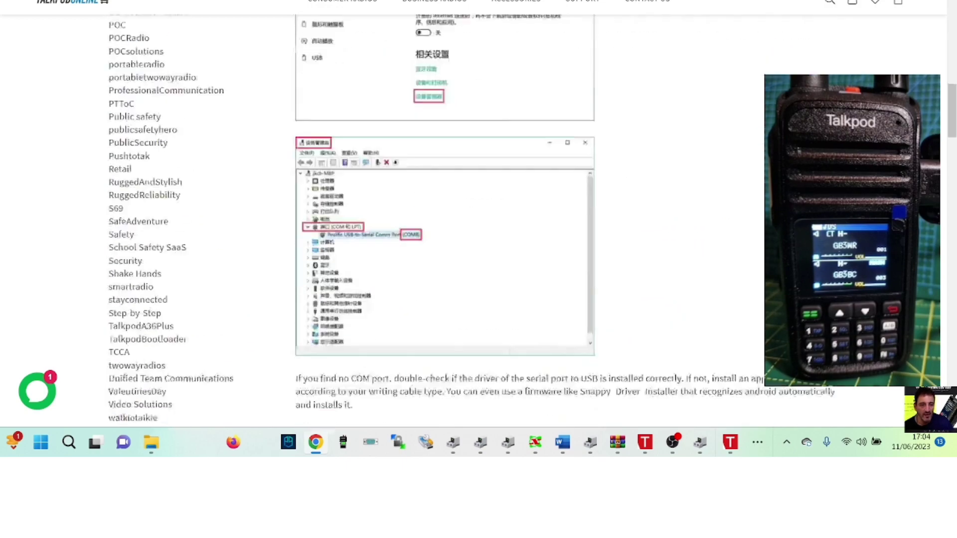
scroll(756, 117, "up", 6)
scroll(532, 220, "up", 6)
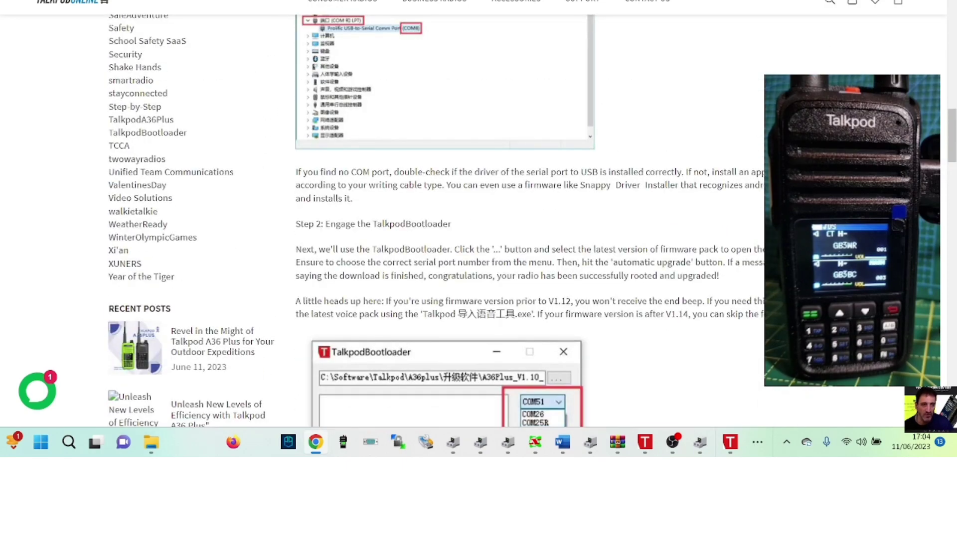
scroll(533, 221, "down", 10)
scroll(532, 220, "down", 10)
scroll(533, 220, "down", 8)
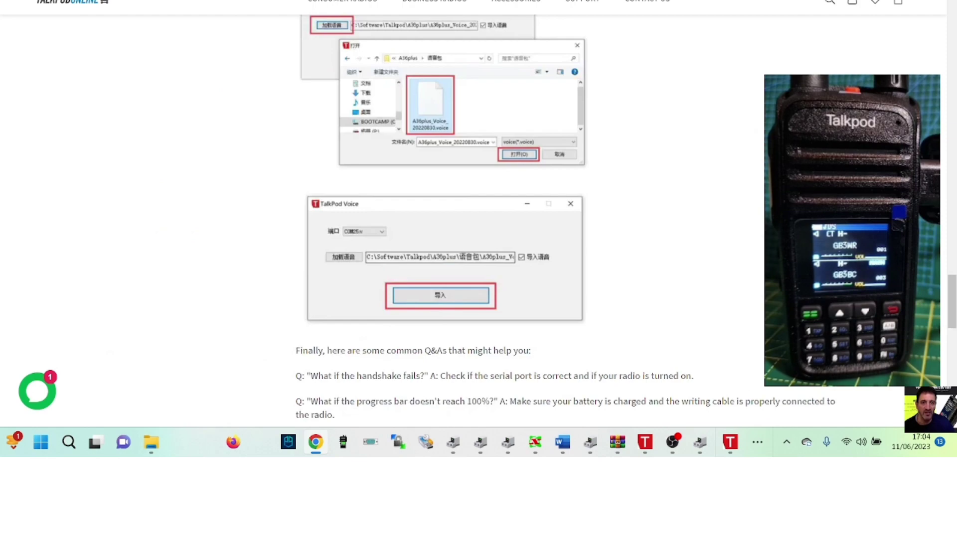
scroll(532, 220, "down", 3)
scroll(762, 114, "up", 5)
scroll(762, 114, "up", 5)
scroll(762, 114, "up", 5)
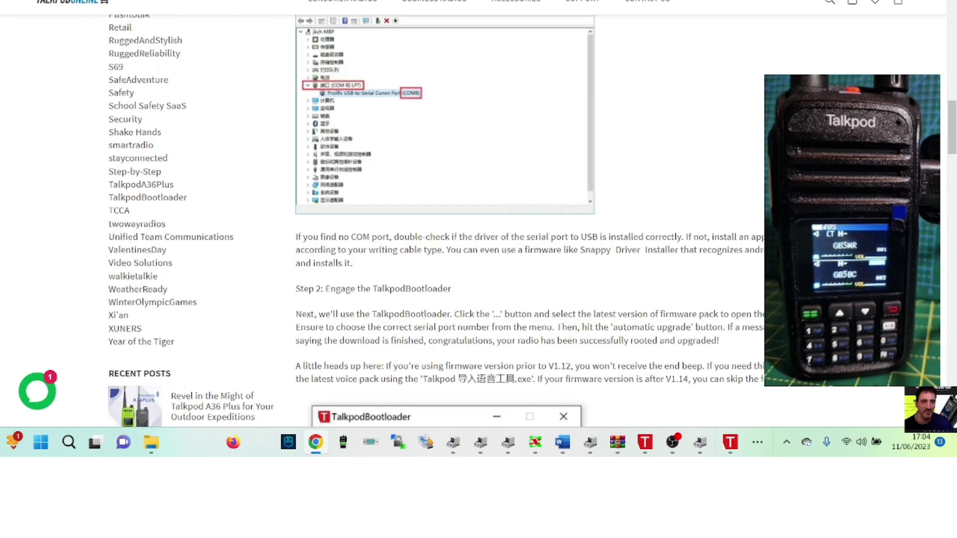
scroll(762, 114, "up", 5)
scroll(762, 114, "down", 7)
scroll(762, 114, "down", 1)
scroll(762, 114, "down", 1)
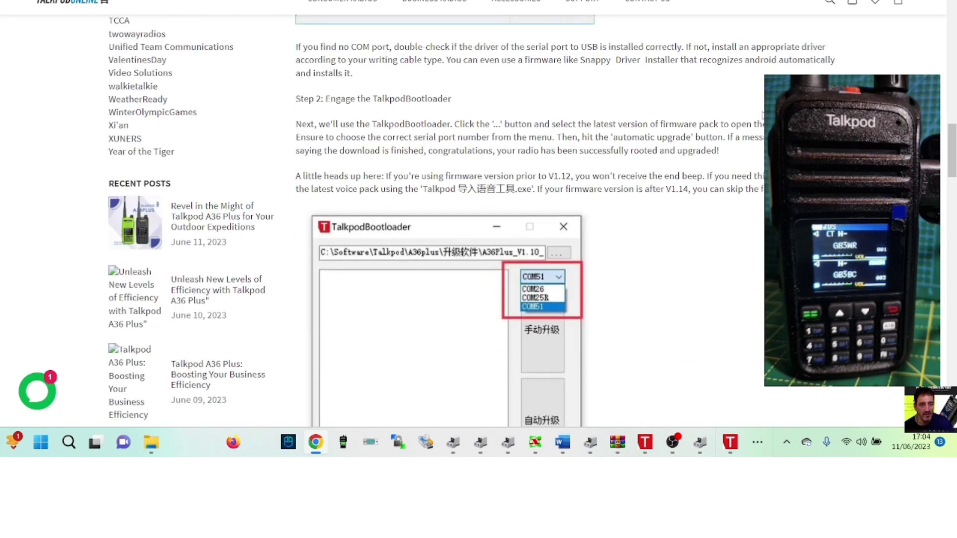
scroll(762, 114, "down", 1)
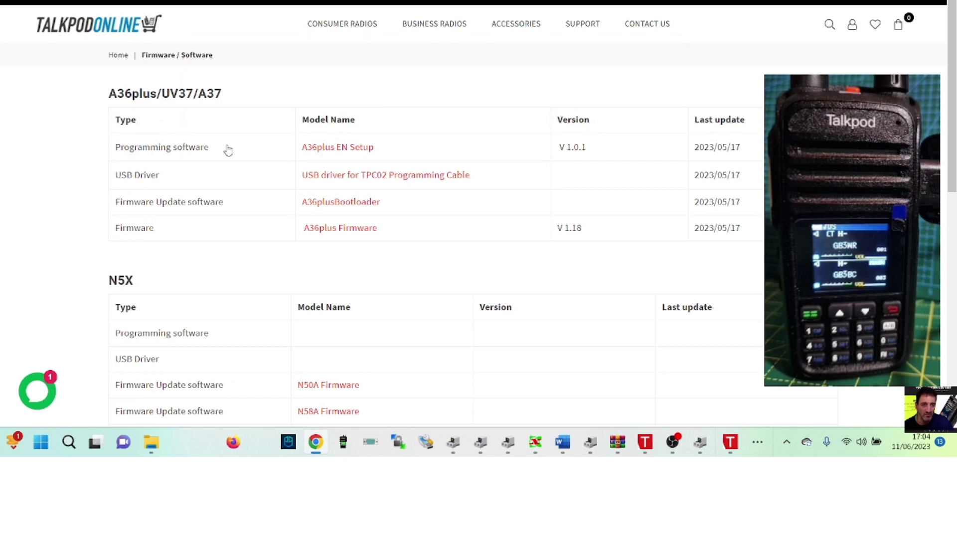
Download the A36plus V1.18 firmware zip and open it to see its KDHX file
left_click(339, 232)
left_click(48, 414)
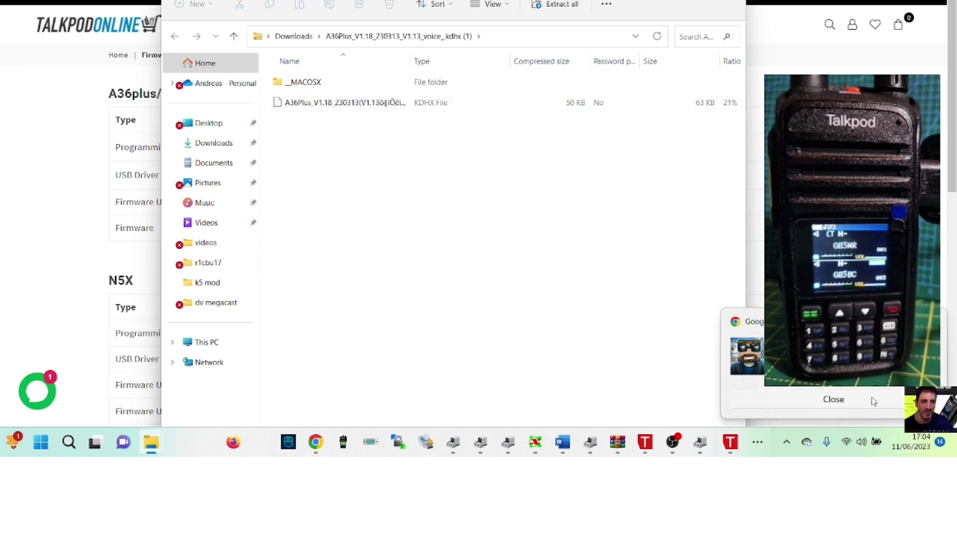
left_click(874, 402)
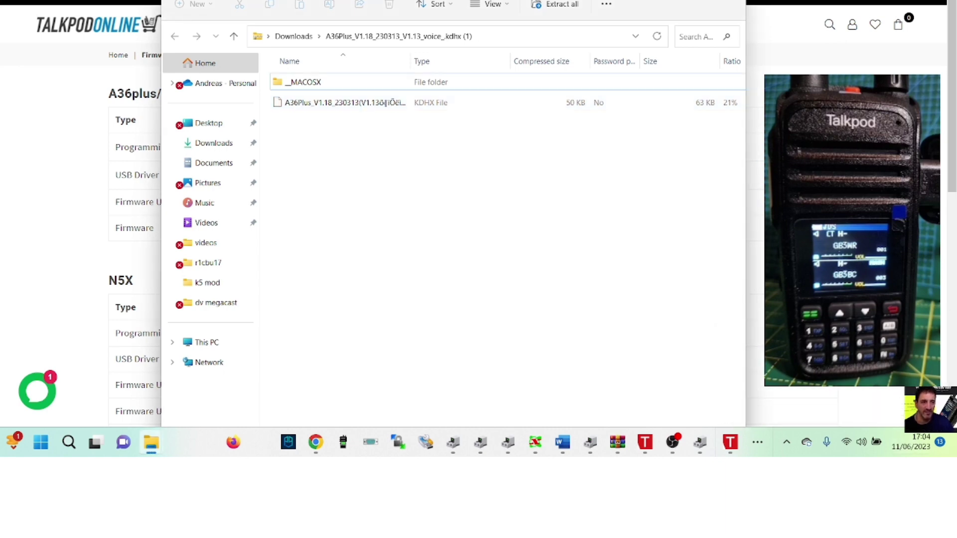
key("alt+Tab")
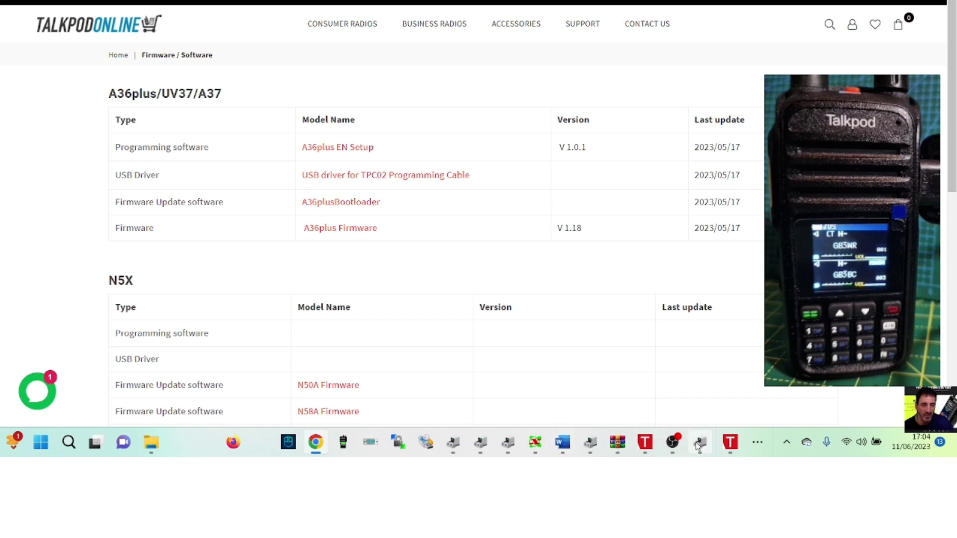
Bring TalkpodBootloader forward and browse the Desktop for a firmware file
left_click(730, 442)
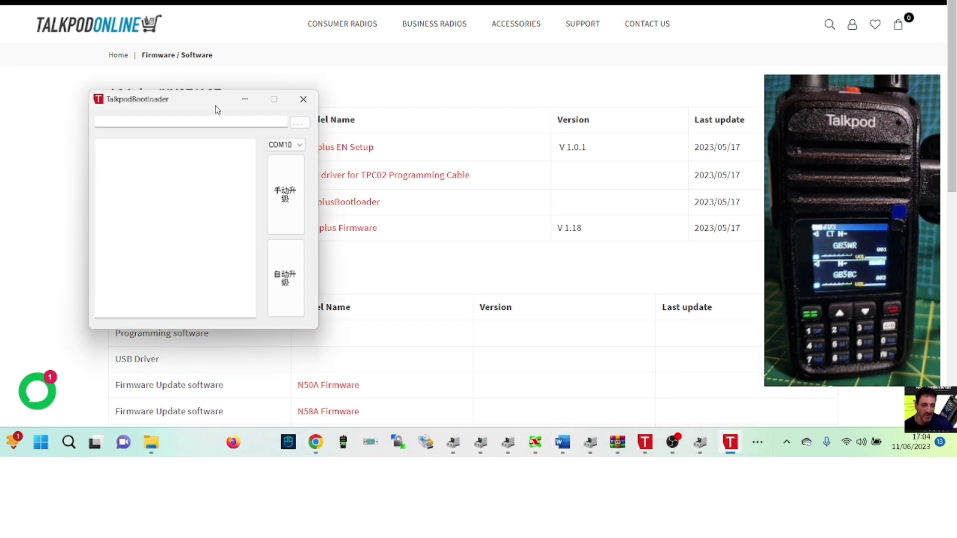
left_click_drag(215, 105, 253, 80)
left_click(338, 99)
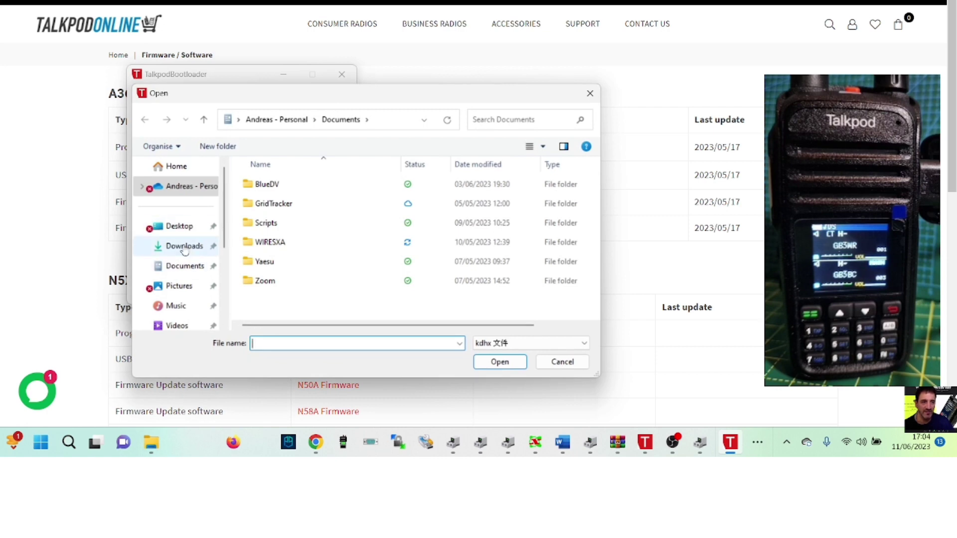
left_click(179, 227)
scroll(316, 212, "down", 2)
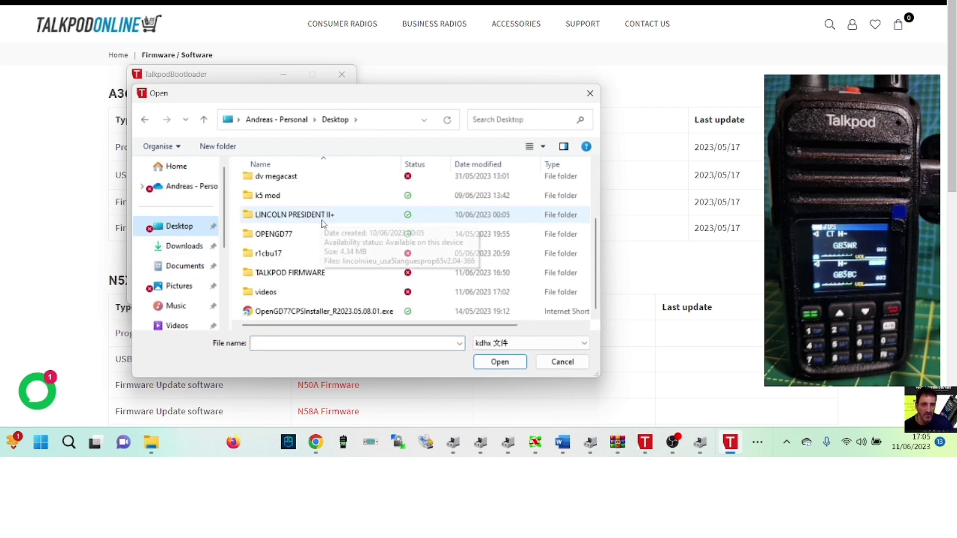
scroll(322, 222, "up", 2)
scroll(322, 222, "down", 2)
scroll(319, 249, "down", 2)
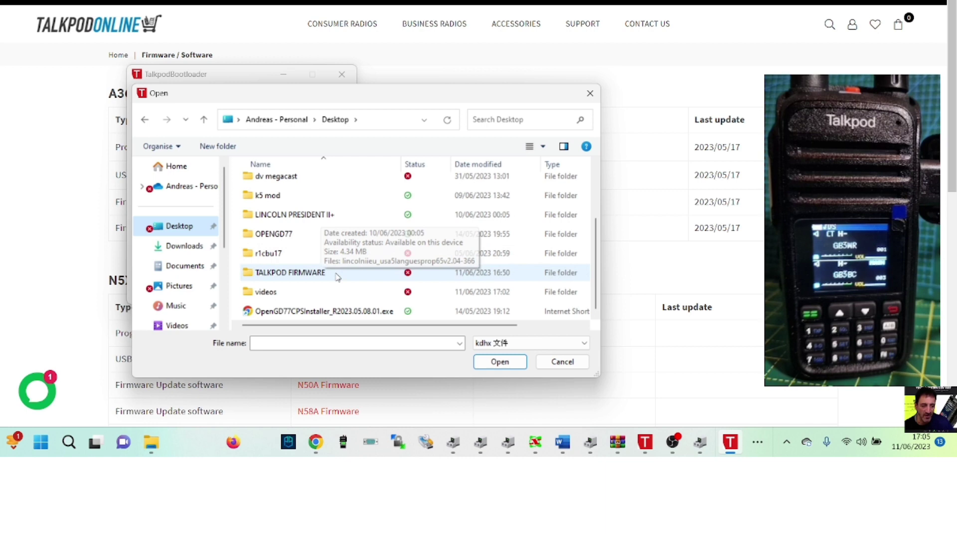
Search TALKPOD FIRMWARE > _MACOSX and its file-type filter, finding no kdhx firmware
double_click(304, 272)
double_click(274, 185)
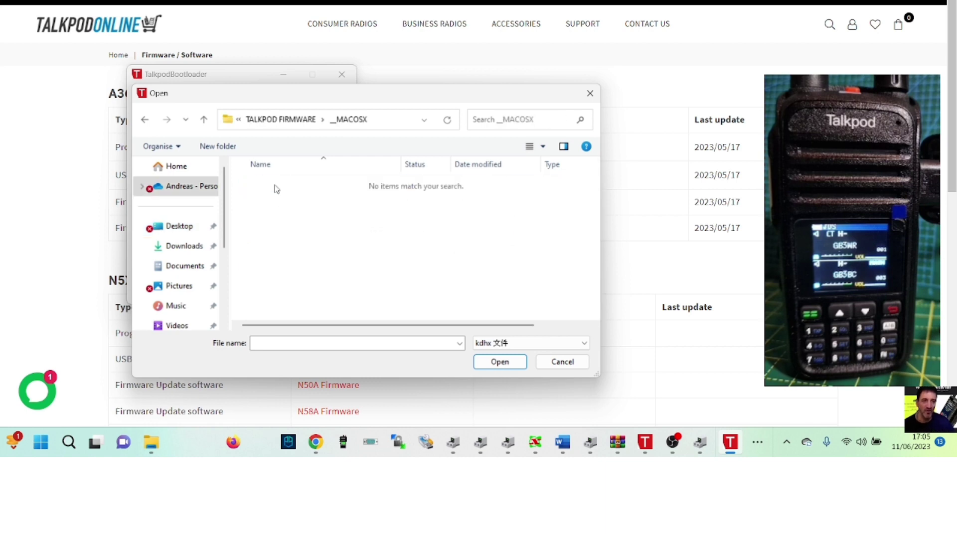
left_click(588, 346)
left_click(528, 355)
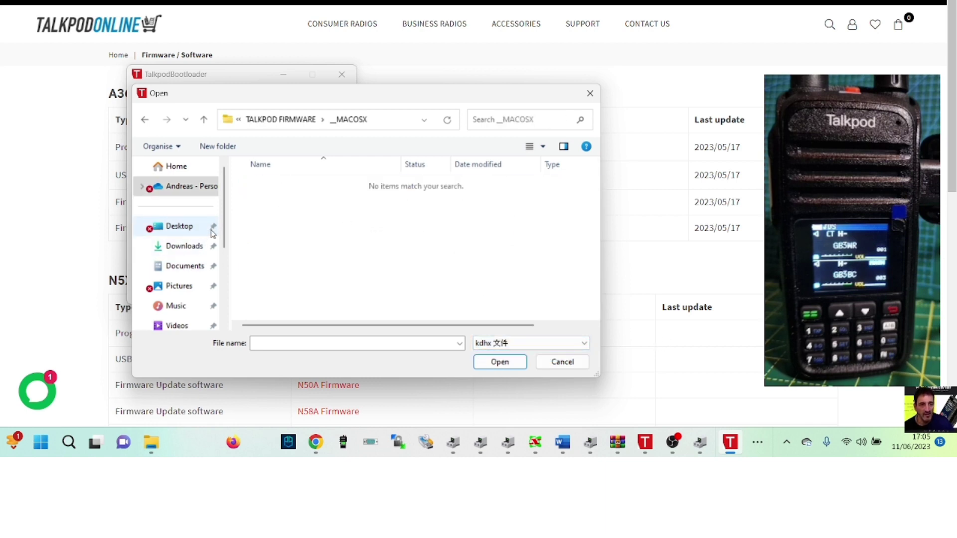
scroll(221, 228, "down", 1)
scroll(234, 231, "up", 1)
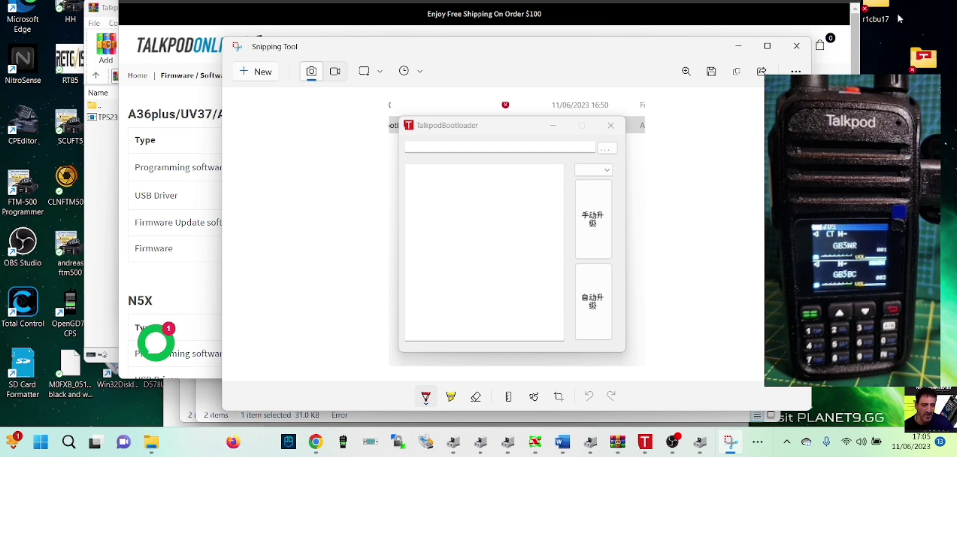
Relaunch TalkpodBootloader from the desktop Talkpod firmware folder, closing the earlier window
double_click(923, 59)
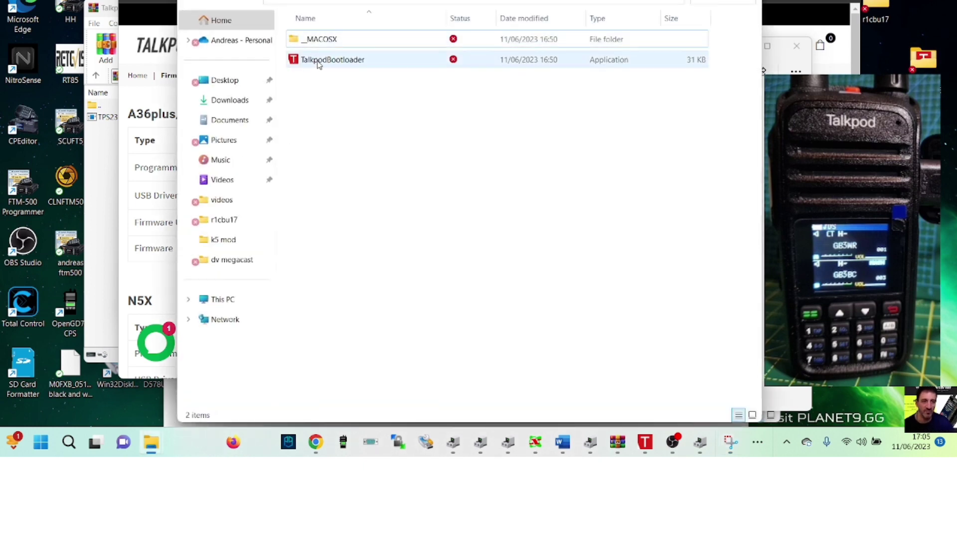
double_click(319, 60)
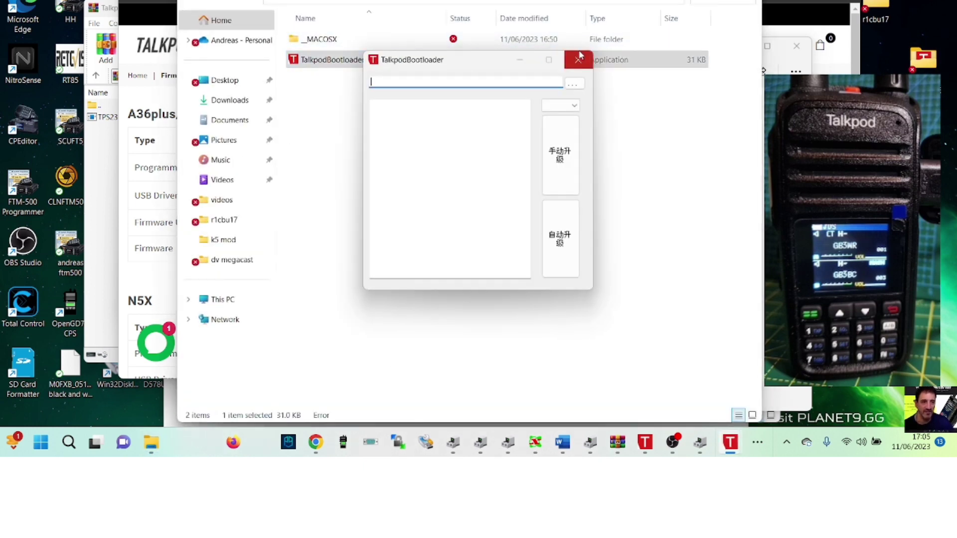
left_click(579, 59)
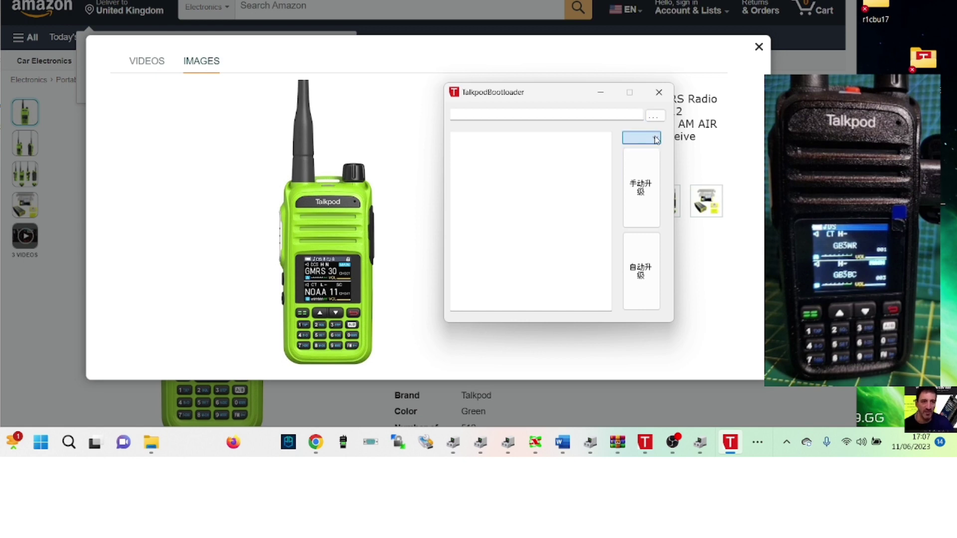
Load the A36Plus_V1.18 kdhx firmware file from the Desktop into TalkpodBootloader
left_click(655, 116)
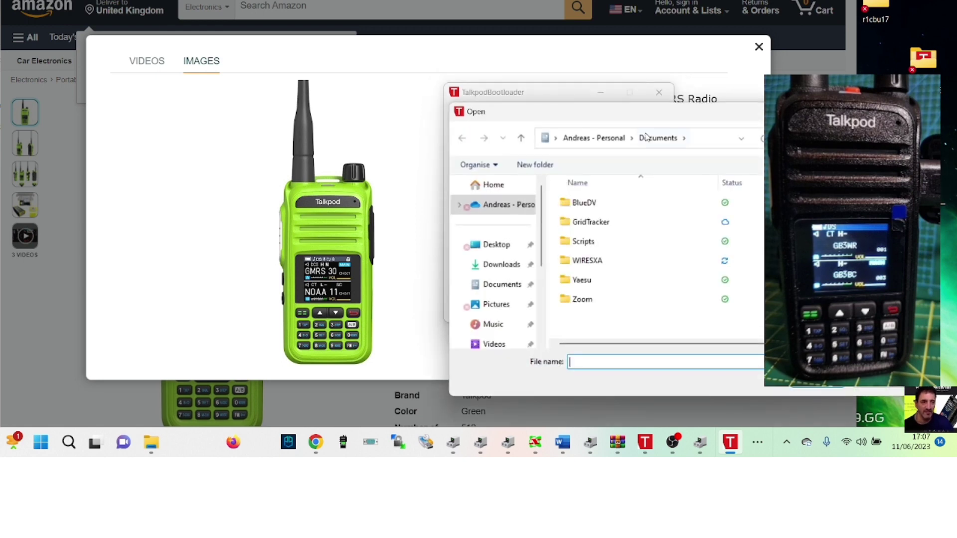
left_click(495, 246)
scroll(623, 275, "down", 2)
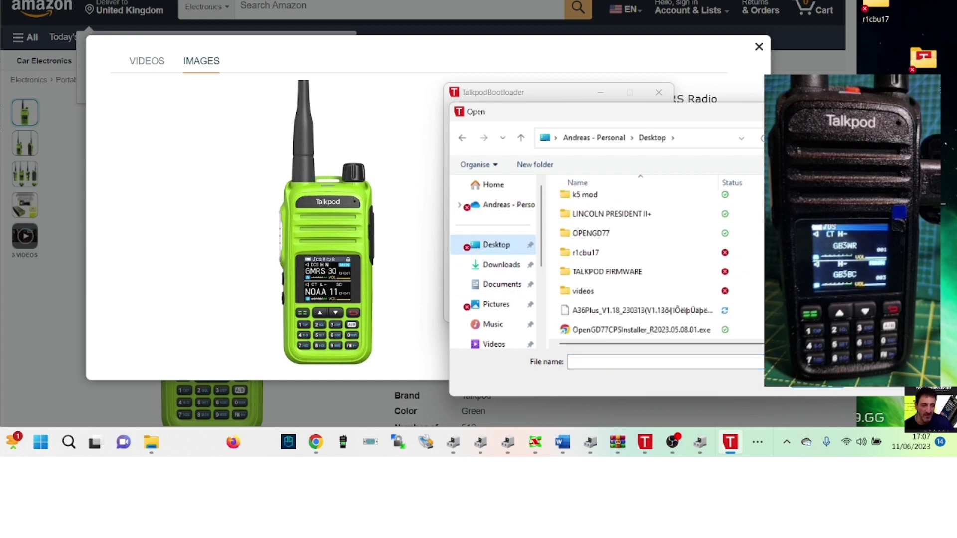
left_click(620, 311)
double_click(620, 311)
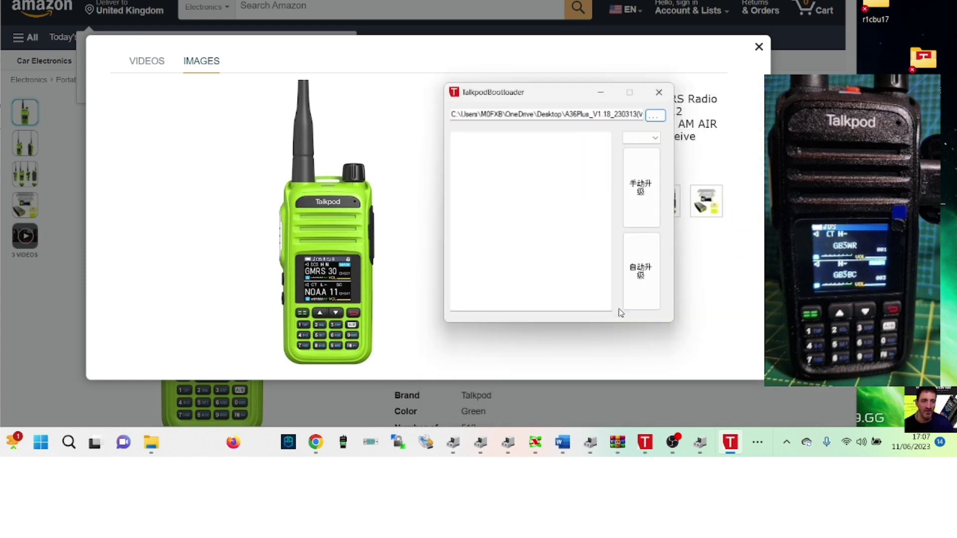
mouse_move(557, 102)
left_mouse_down()
mouse_move(508, 90)
mouse_move(586, 85)
left_mouse_up()
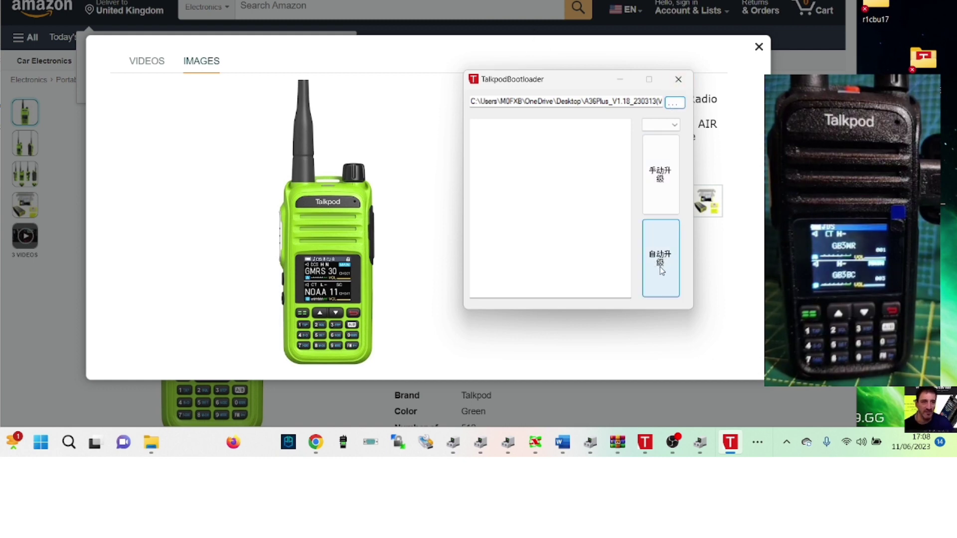
Start 自动升级, dismiss the 串口打开失败 error, and restart the upgrade on COM10
left_click(661, 271)
left_click(488, 221)
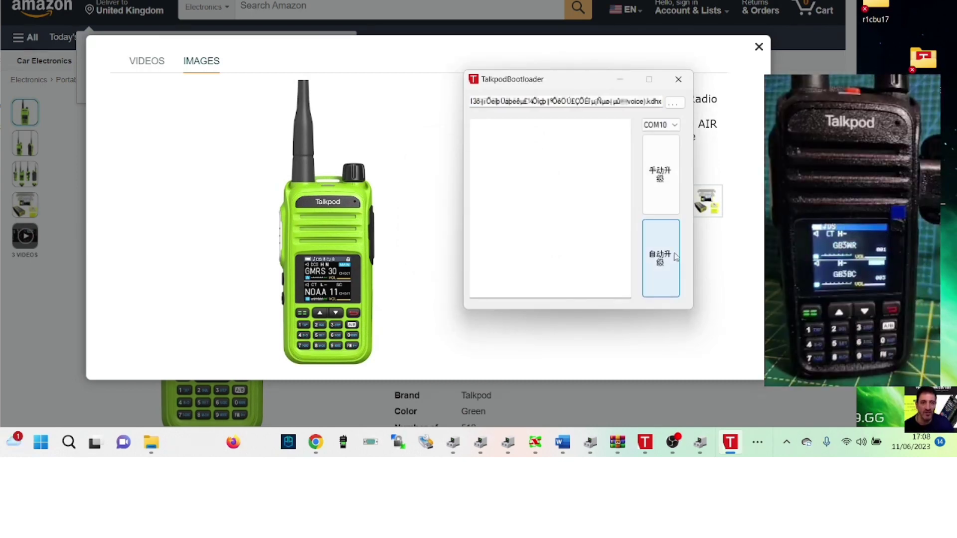
left_click(673, 256)
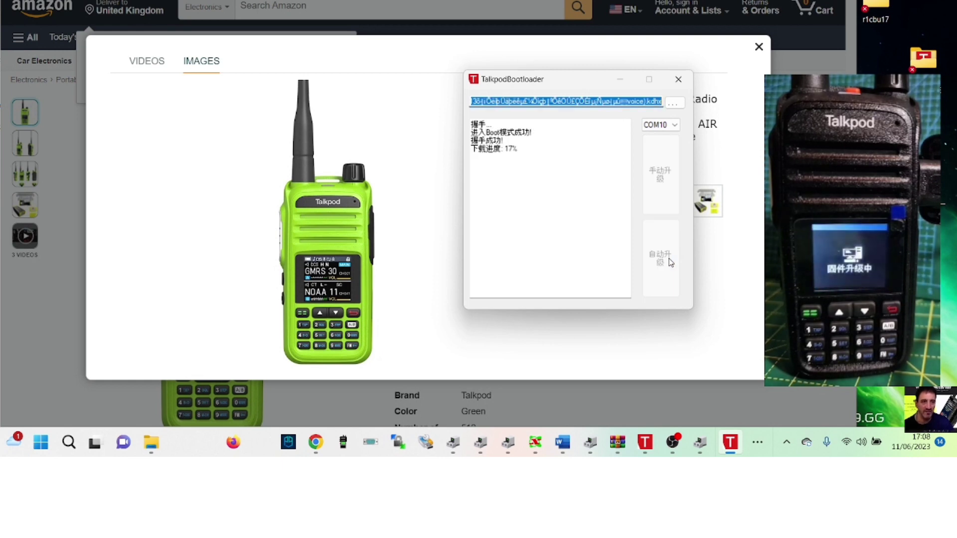